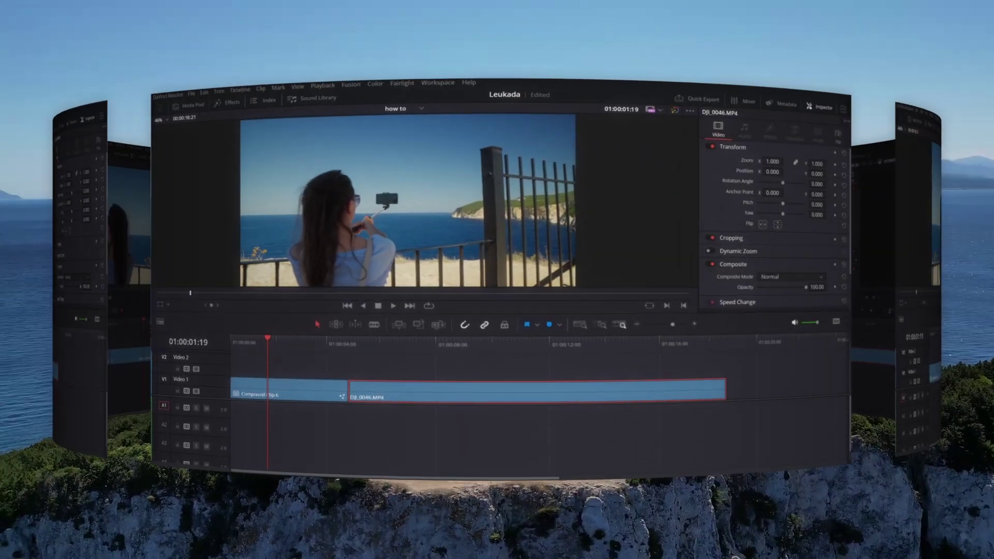
Step: Open the compound clip on the Fusion page and show its output in a single viewer
left_click_drag(267, 339, 301, 339)
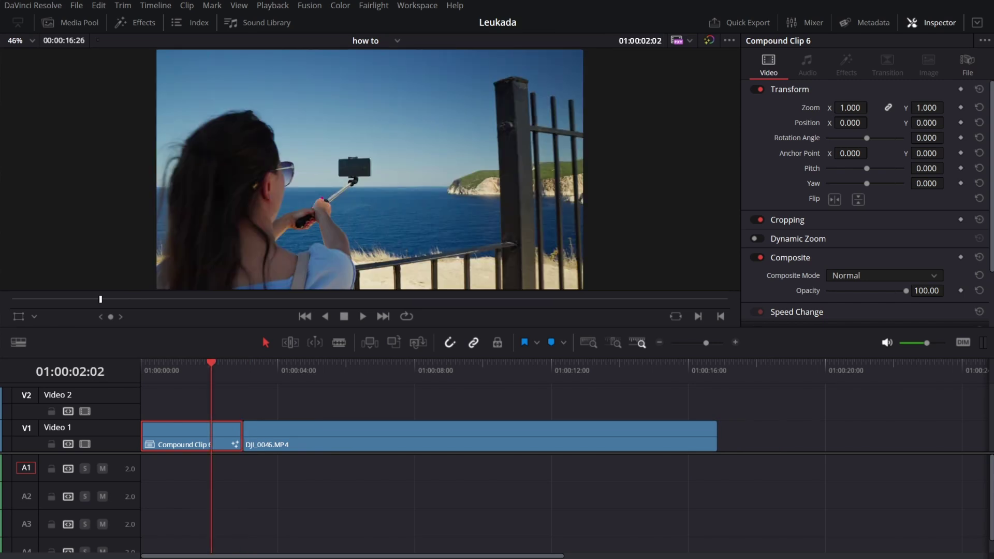
left_click(496, 546)
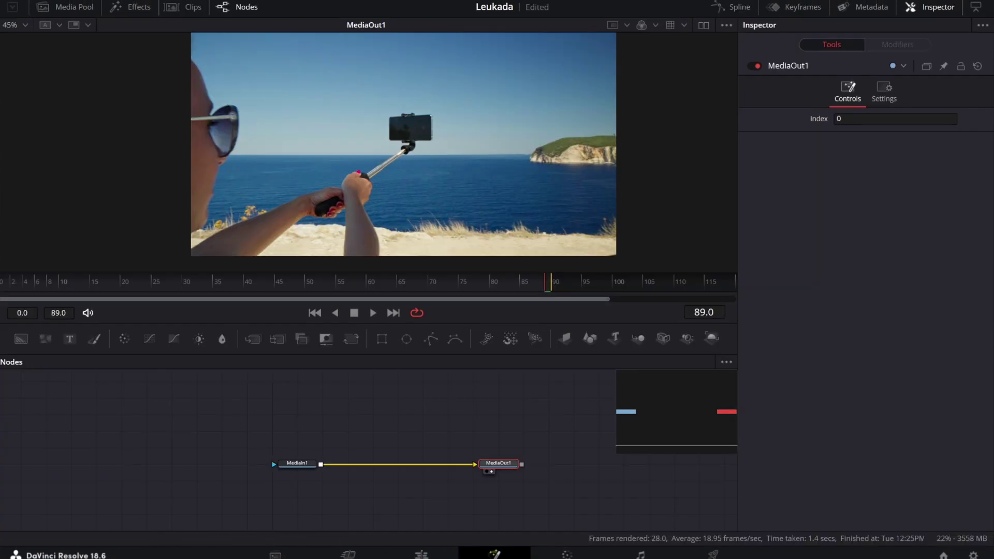
left_click(702, 25)
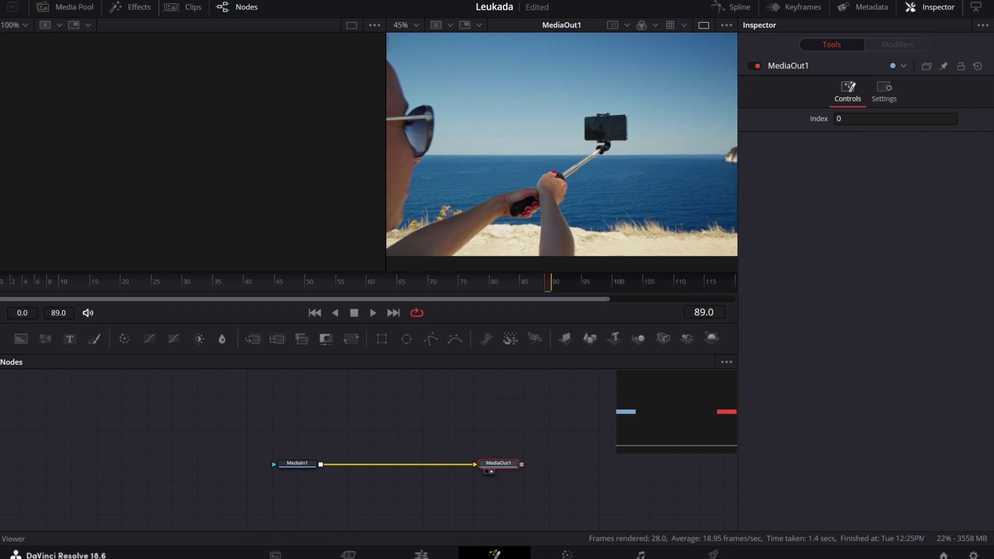
left_click(703, 25)
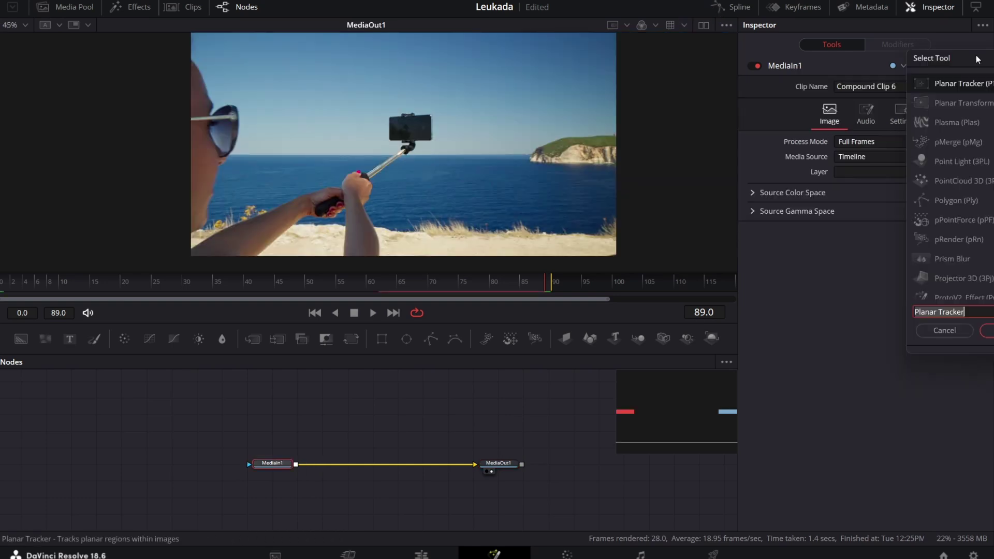
Step: Add a Planar Tracker node after MediaIn1 and place it midway between MediaIn1 and MediaOut1
left_click_drag(975, 57, 184, 72)
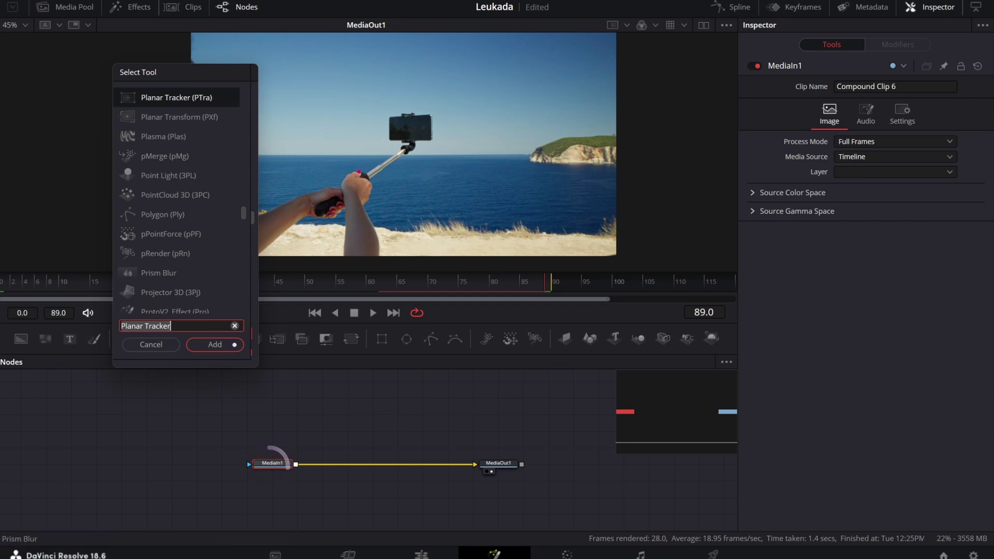
left_click(215, 344)
left_click_drag(323, 463, 373, 464)
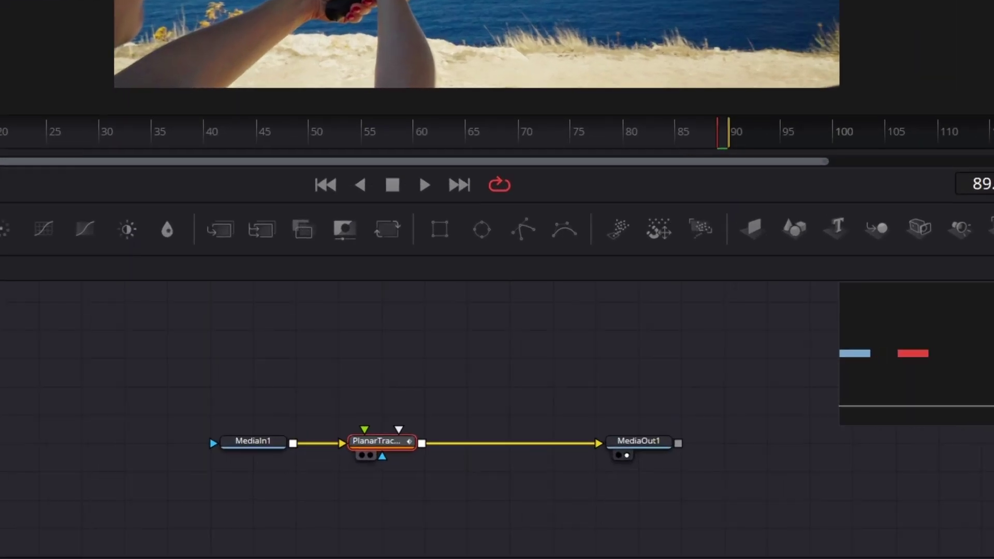
mouse_move(424, 442)
left_mouse_down()
mouse_move(424, 413)
mouse_move(424, 442)
left_mouse_up()
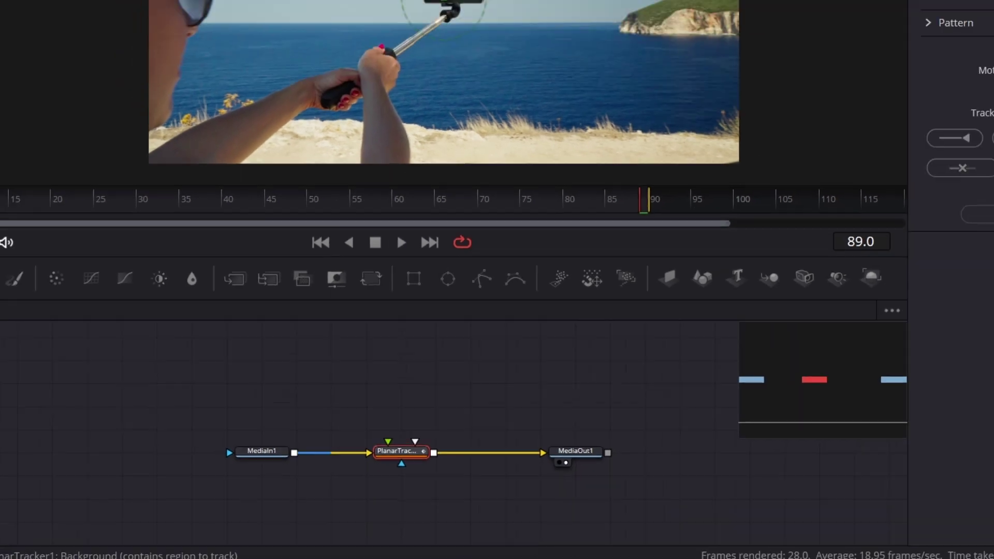
Step: Go to frame 60 and set it as the planar tracker's reference time
left_click_drag(717, 132, 214, 131)
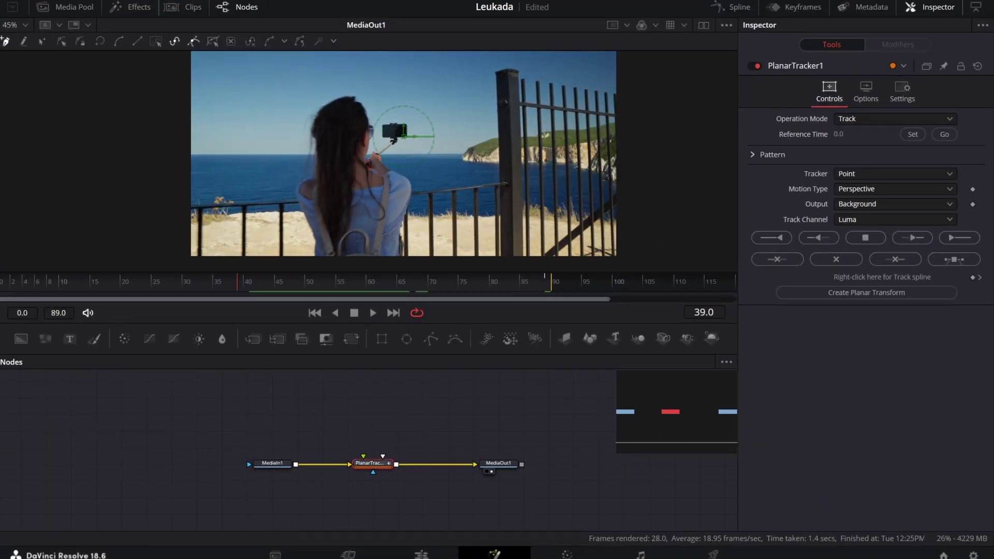
left_click_drag(237, 281, 366, 281)
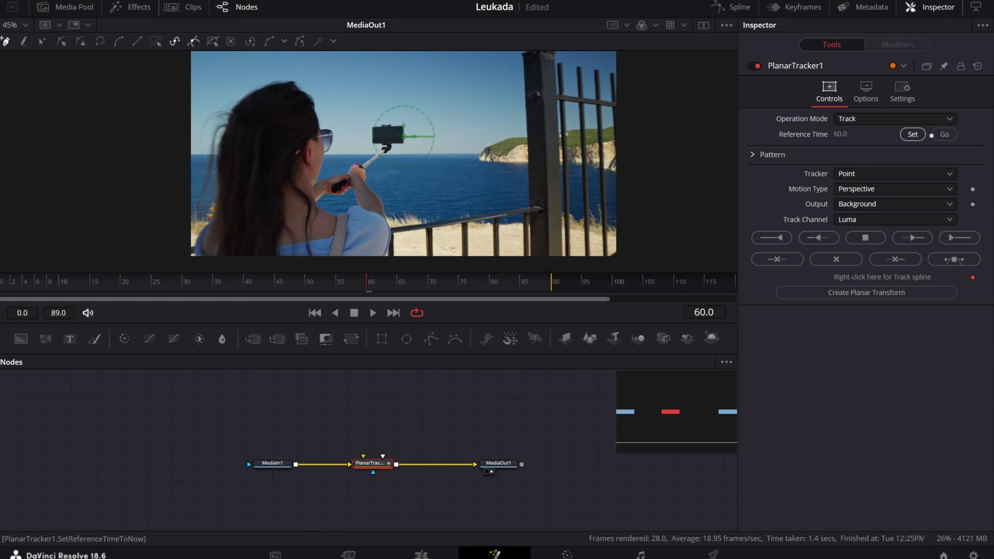
left_click(913, 135)
Step: Draw a closed four-point tracking polygon around the phone on the selfie stick
scroll(377, 129, "up", 5)
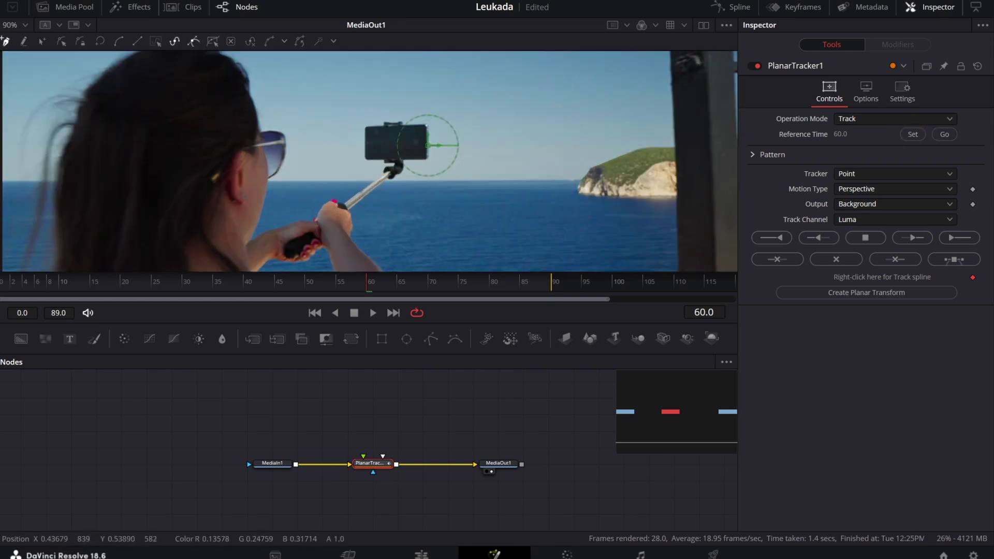
left_click(343, 109)
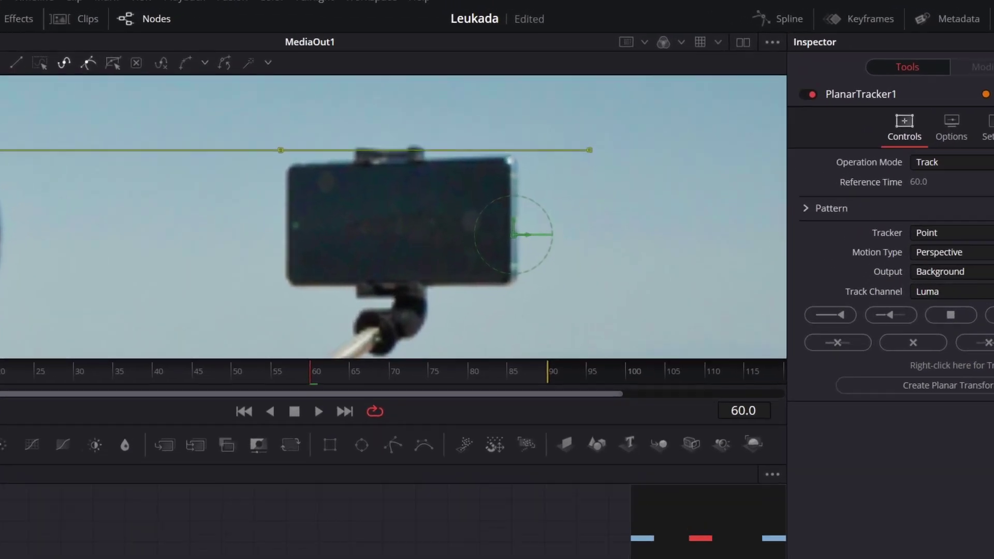
left_click(521, 327)
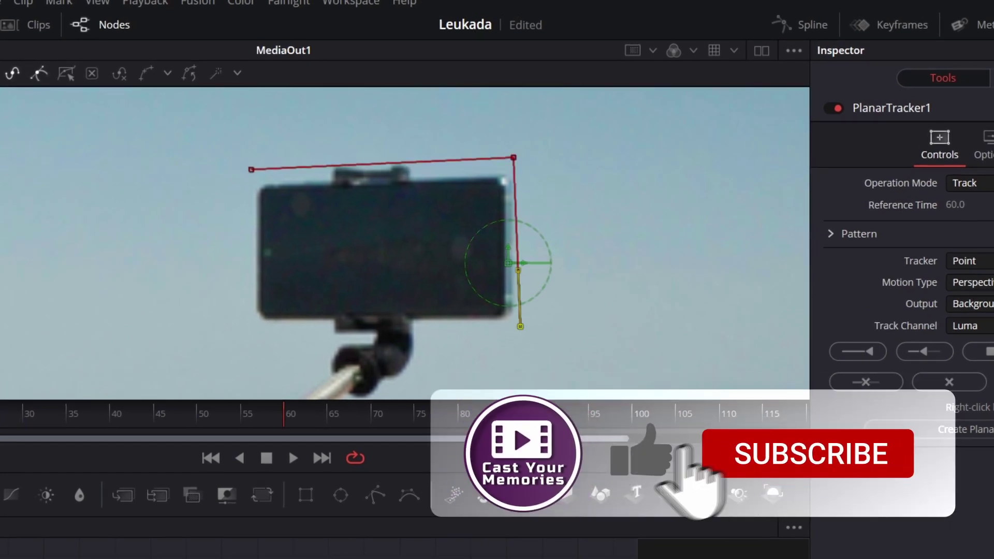
left_click(253, 331)
left_click(251, 169)
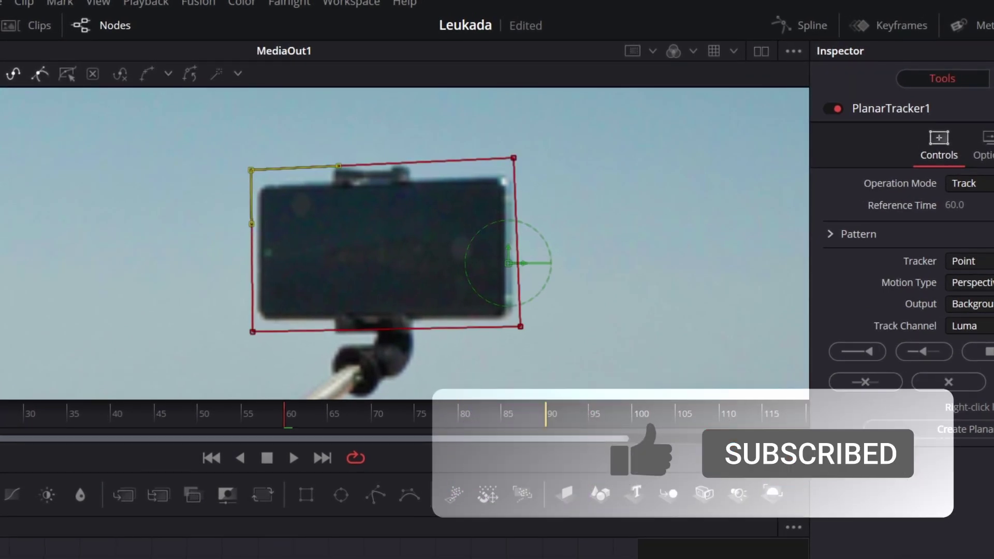
Step: Move the tracking polygon's four corners slightly outward to leave a margin around the phone
left_click_drag(251, 169, 249, 165)
left_click_drag(253, 331, 246, 337)
left_click_drag(520, 326, 531, 333)
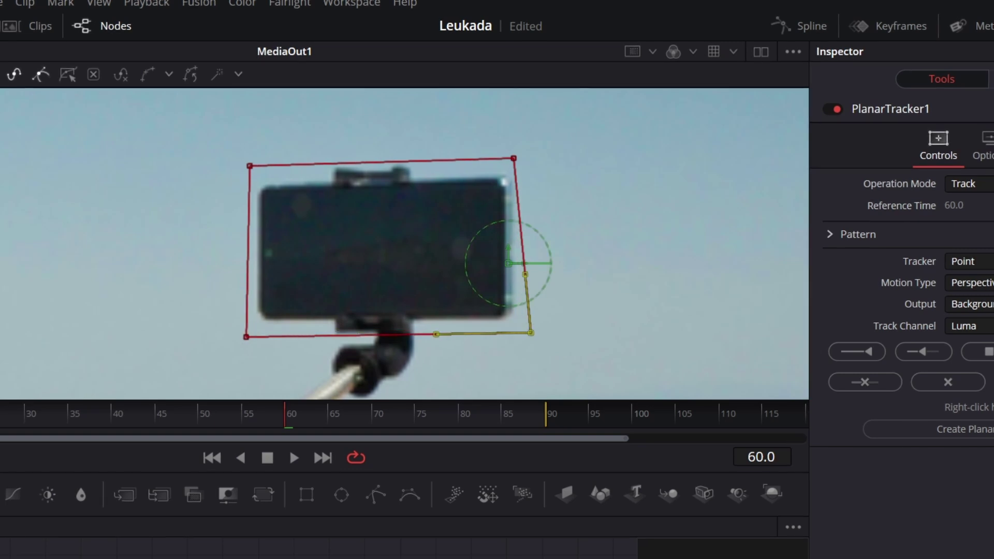
left_click_drag(513, 158, 530, 155)
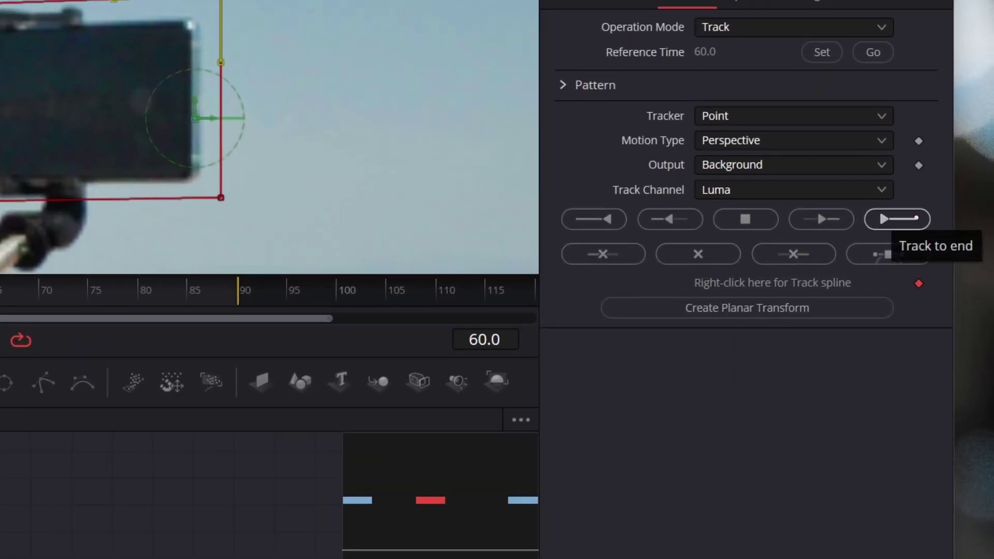
Step: Track the outlined phone forward to the end of the clip, and set the operation mode to Corner Pin
left_click(897, 218)
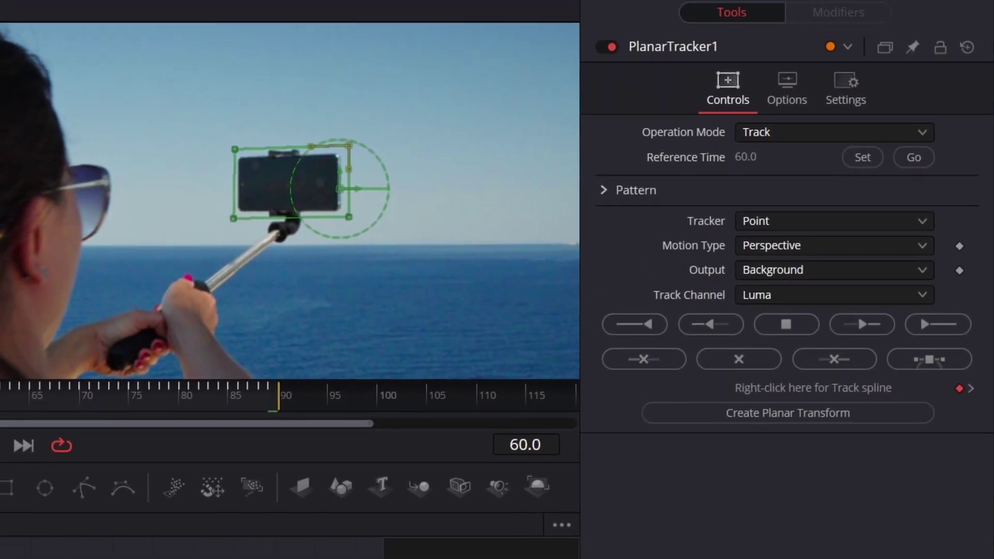
left_click(834, 132)
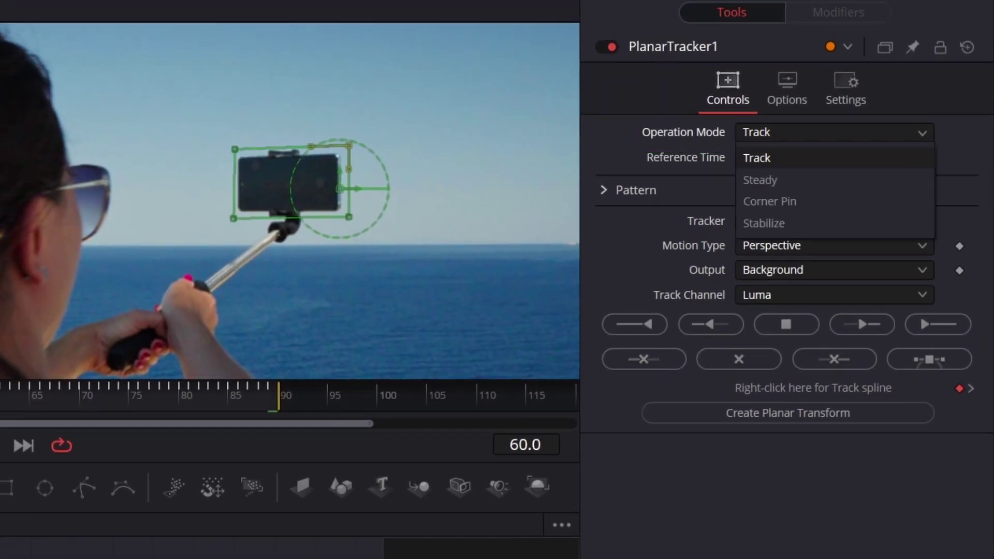
left_click(769, 201)
Step: Place the four corner pin points on the corners of the phone's screen
left_click_drag(202, 111, 240, 159)
left_click_drag(545, 73, 335, 158)
scroll(432, 241, "down", 2)
left_click_drag(561, 285, 366, 217)
left_click_drag(222, 259, 298, 219)
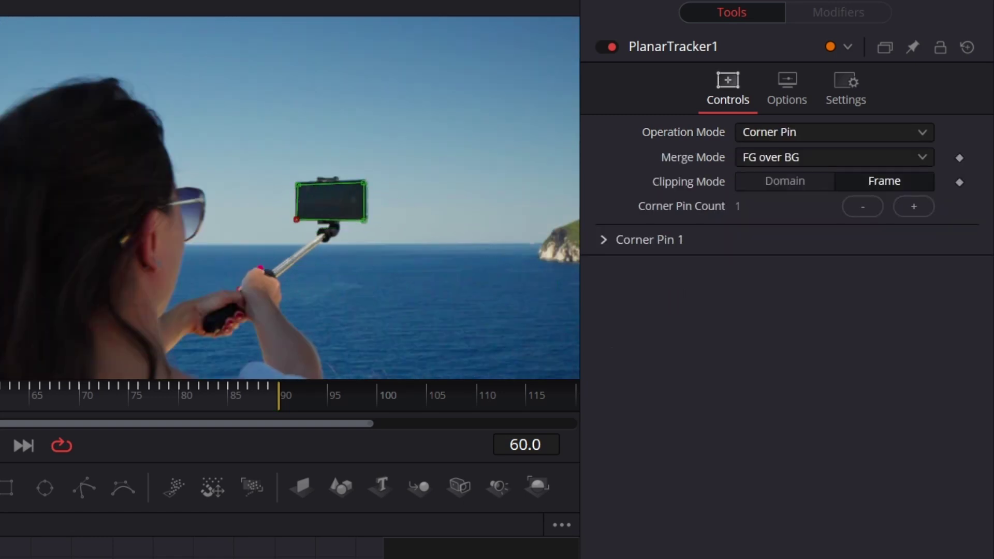
scroll(361, 221, "up", 3)
left_click_drag(371, 223, 370, 219)
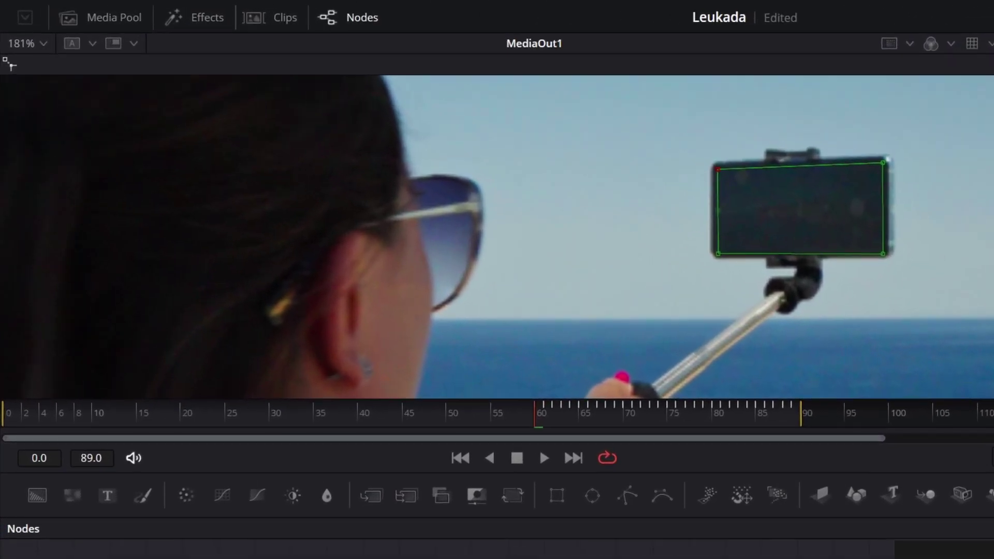
Step: Add DJI_0046.MP4 from the media pool as a node above the planar tracker and connect it to the tracker's corner pin input
left_click(100, 18)
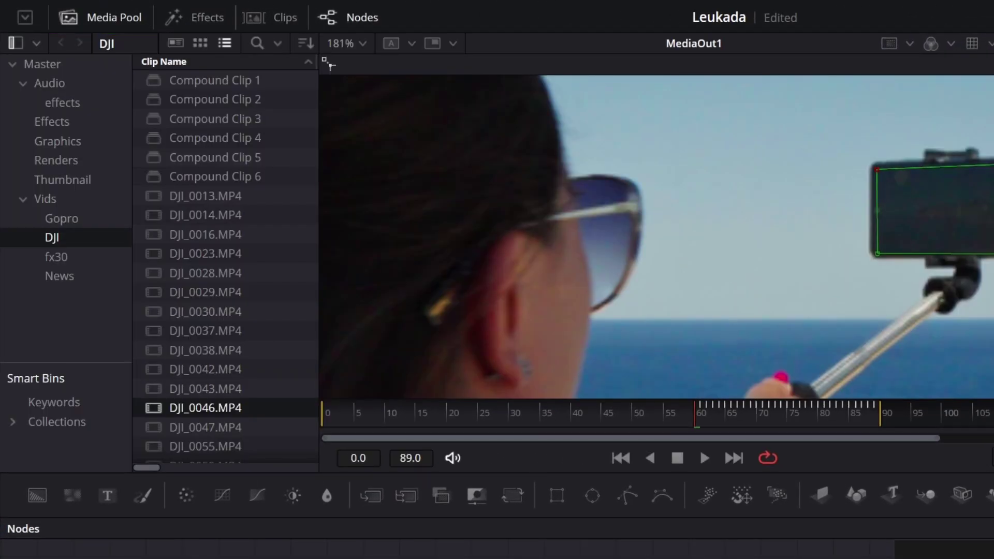
left_click_drag(205, 408, 653, 558)
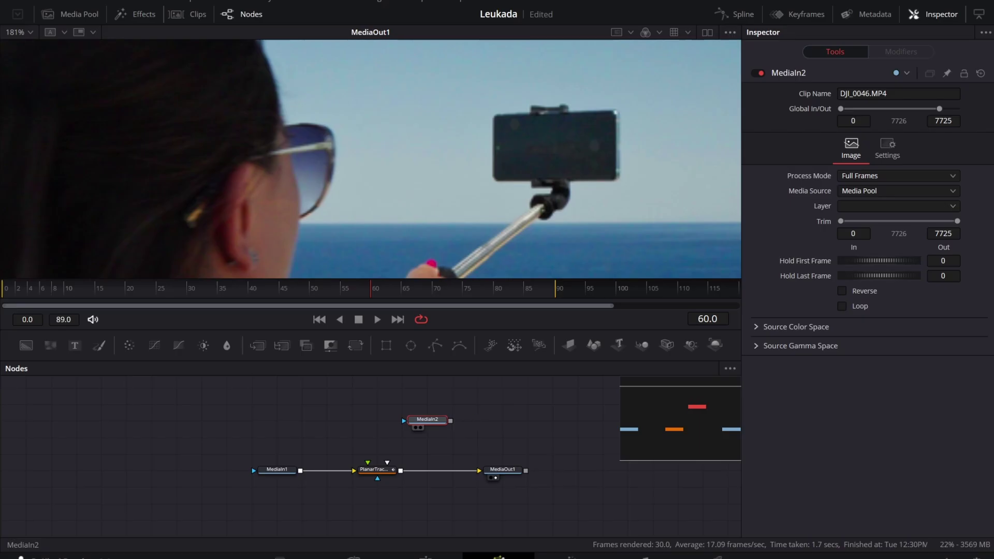
left_click_drag(427, 420, 376, 404)
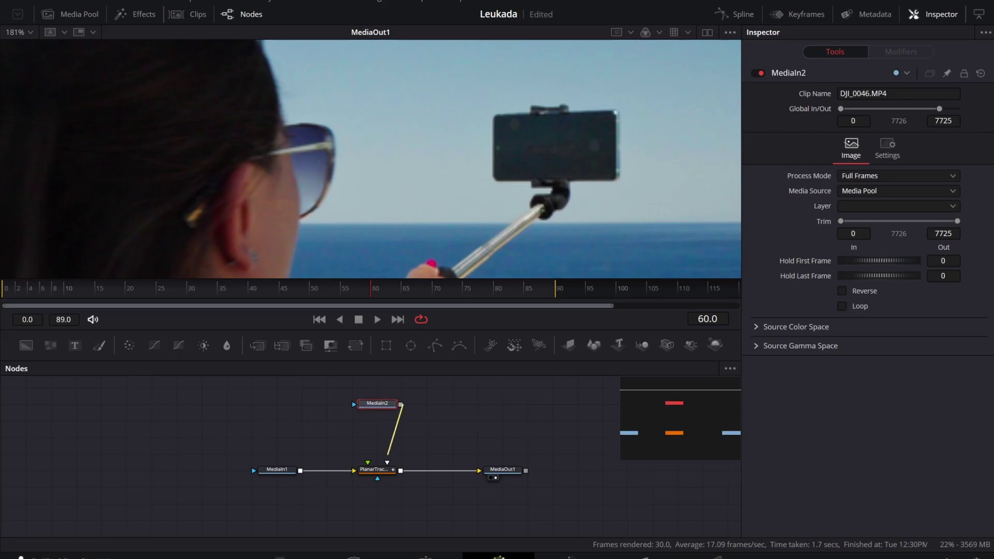
left_click_drag(372, 461, 368, 463)
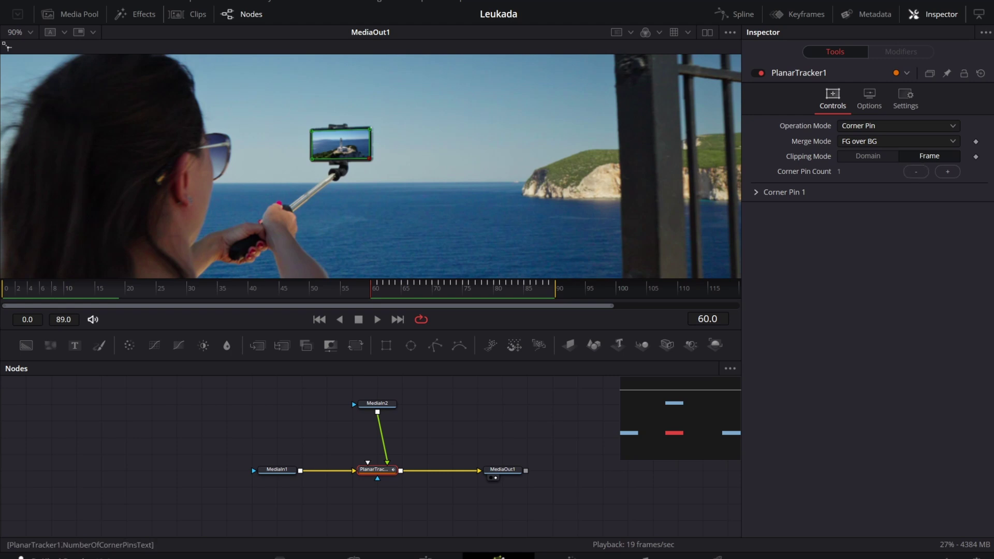
Step: Set the apply mode in Corner Pin 1's merge options to Screen
left_click(784, 192)
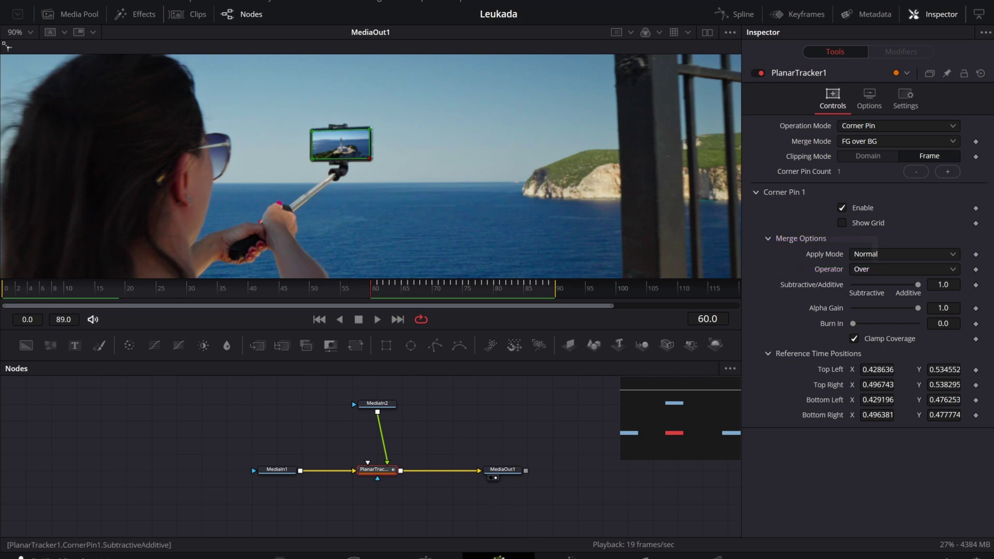
left_click(875, 253)
left_click(875, 283)
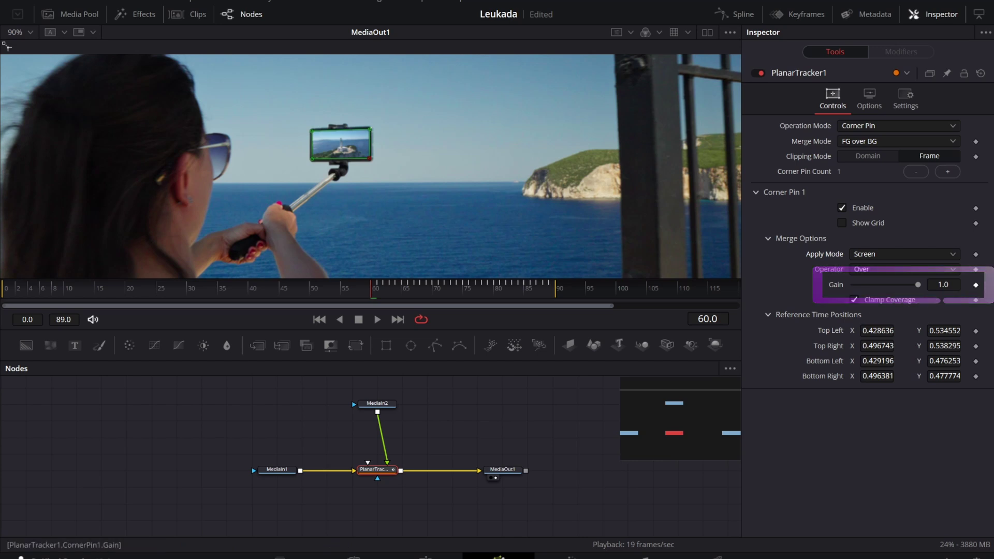
Step: Keyframe Corner Pin 1's Gain at 0.0 on frame 60 and 1.0 on frame 68
left_click(975, 285)
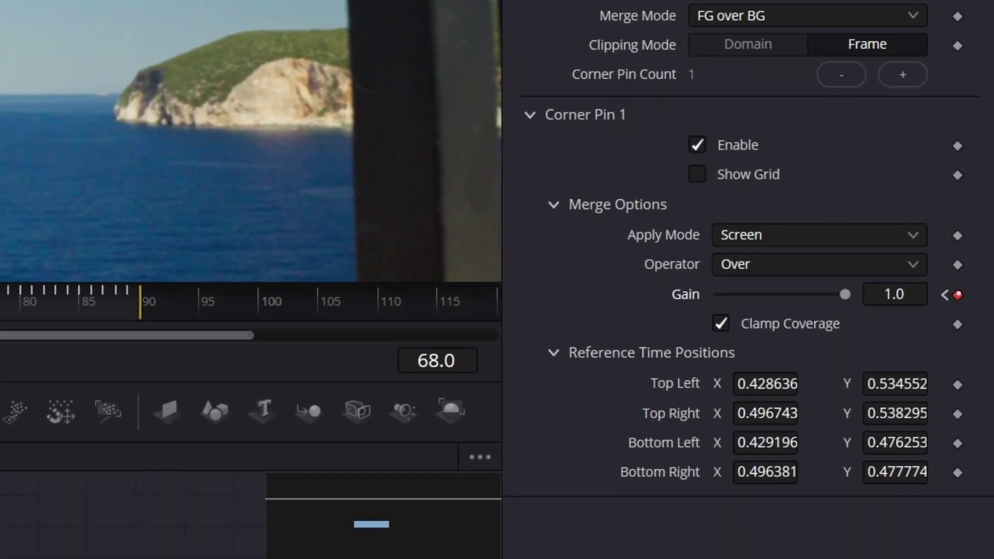
left_click(944, 294)
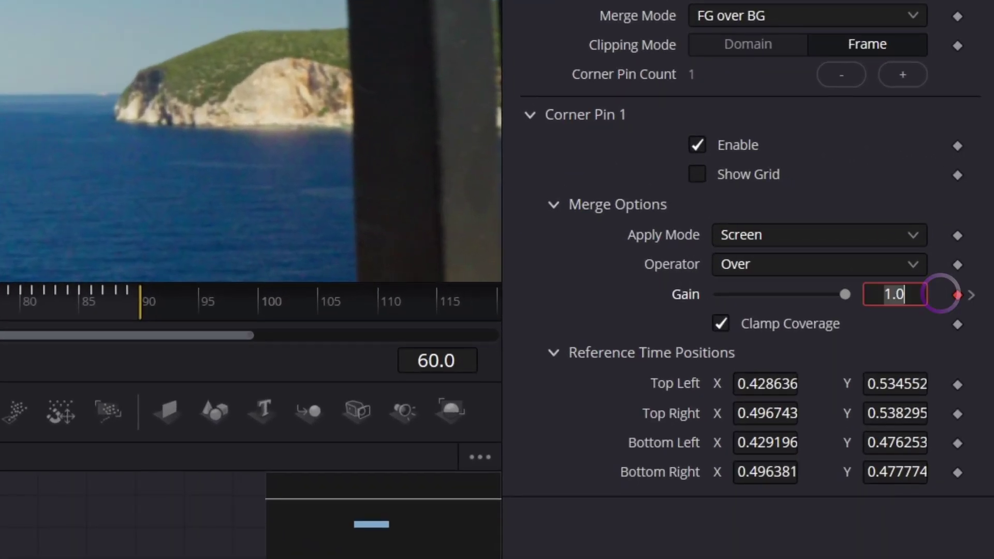
key("Return")
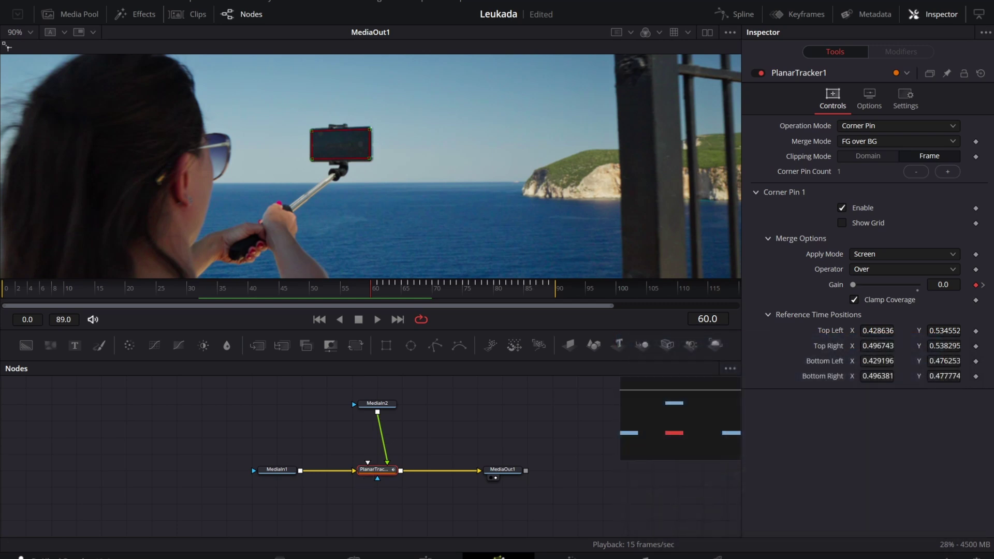
Step: Show only PlanarTracker1's Gain curve in the Spline editor and fit it to the view
left_click(395, 471)
left_click(734, 14)
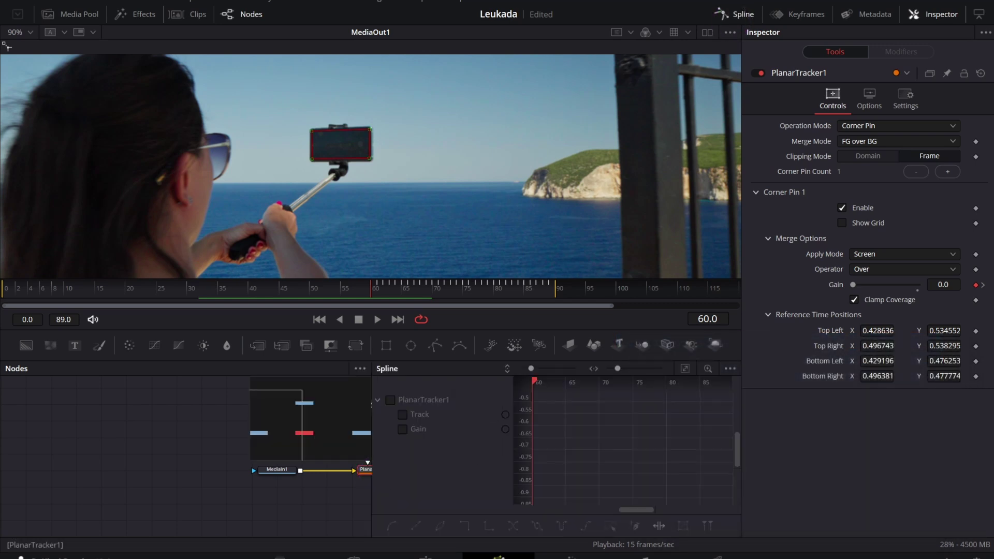
left_click(402, 429)
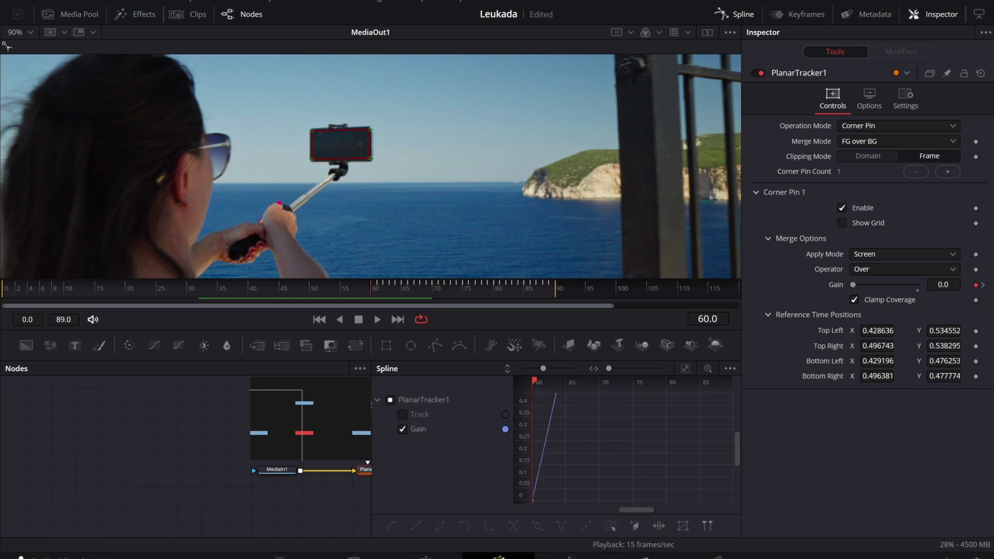
left_click(685, 369)
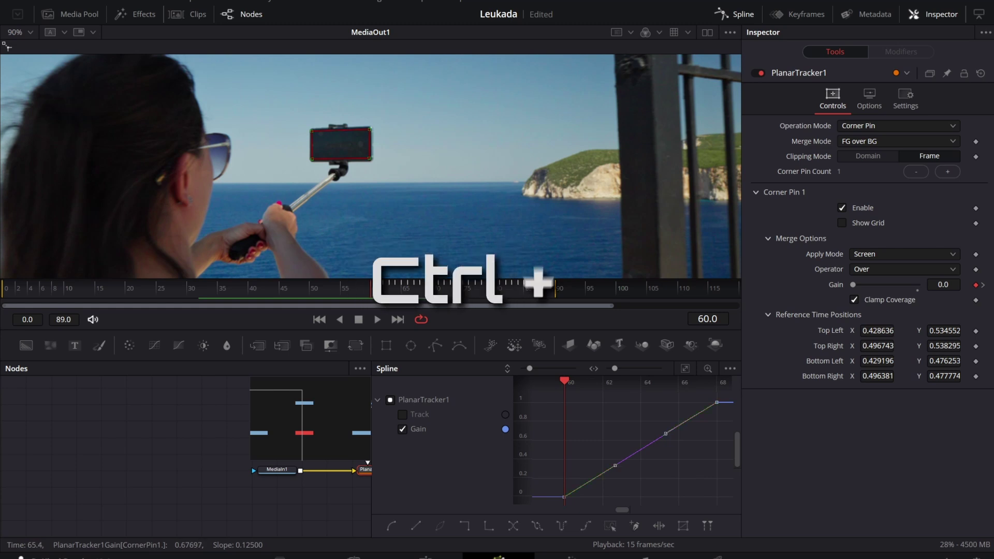
Step: Apply Out Back Cubic easing to all keyframes of the Gain curve
key("ctrl+a")
right_click(611, 430)
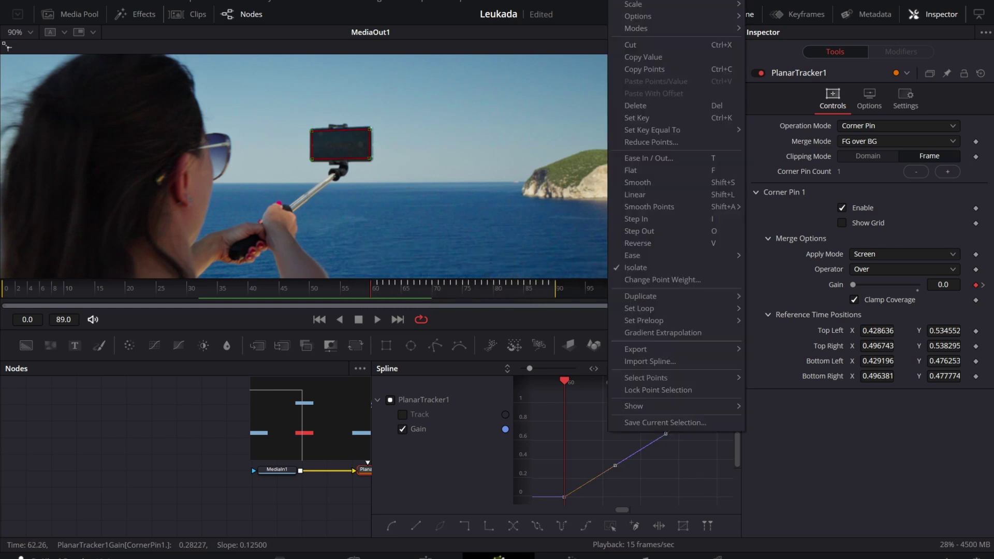
mouse_move(673, 255)
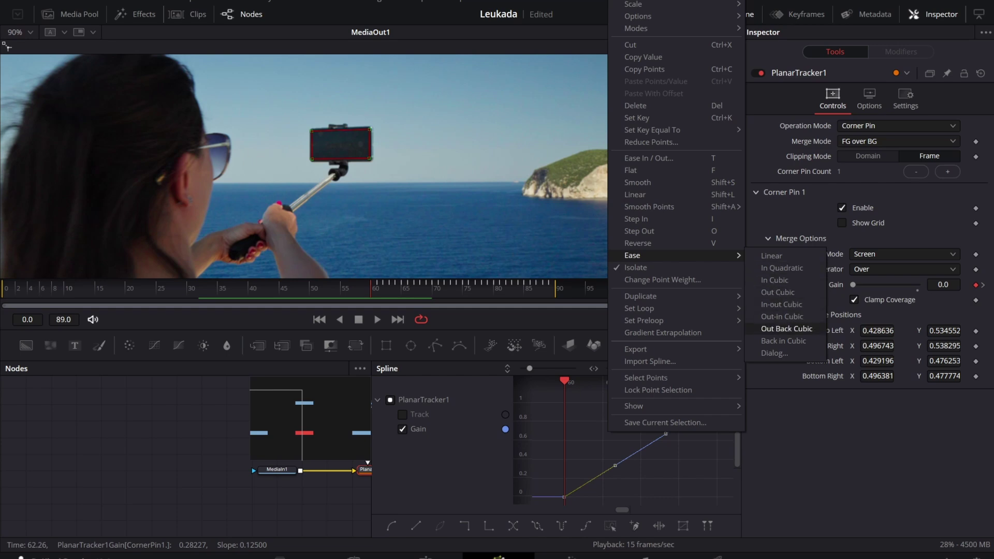
left_click(787, 329)
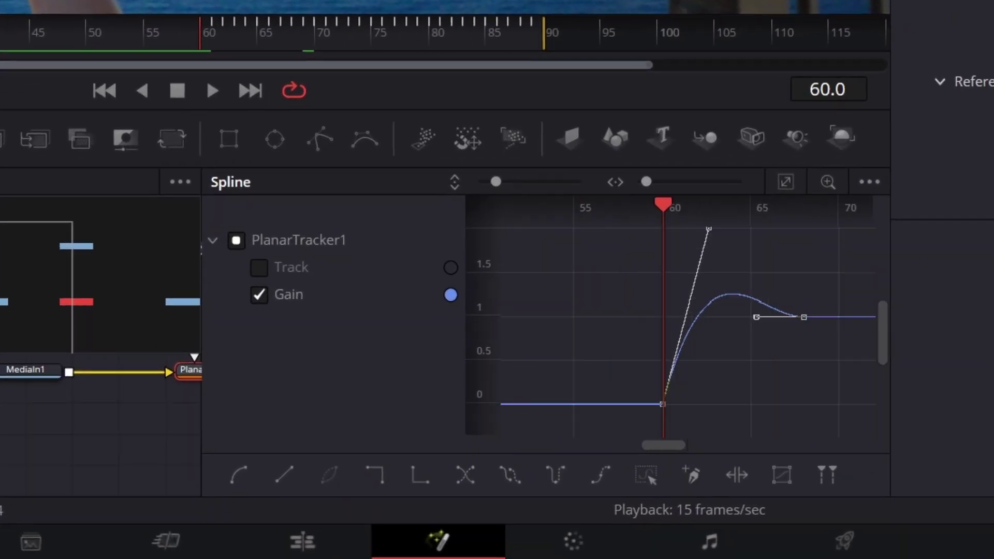
Step: Reshape the Gain curve with its keyframe handles so it overshoots, dips and settles at 1 like a screen flicker
left_click_drag(758, 315, 725, 404)
left_click_drag(726, 253, 712, 248)
scroll(689, 331, "down", 1)
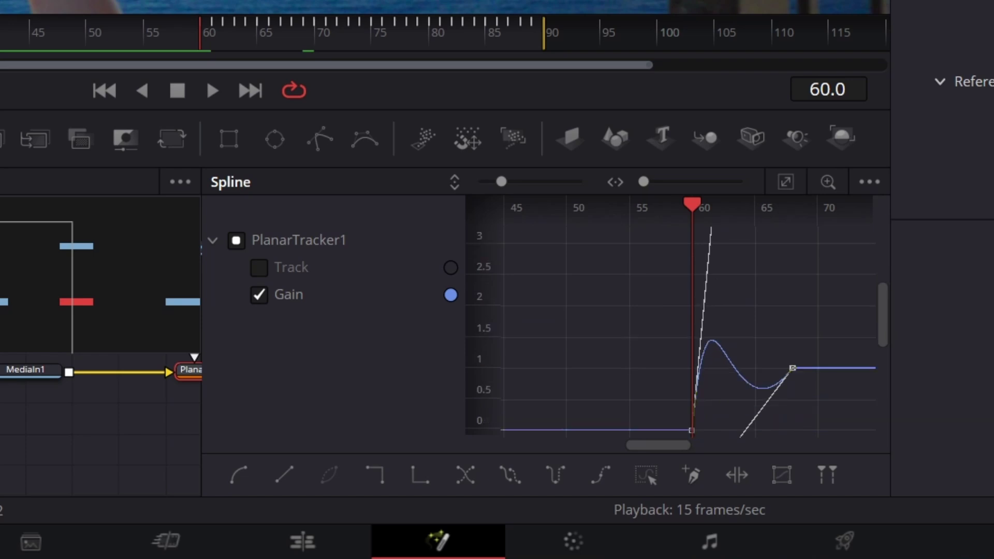
Step: Play back the composition from frame 60 to check the screen turn-on flicker
key("space")
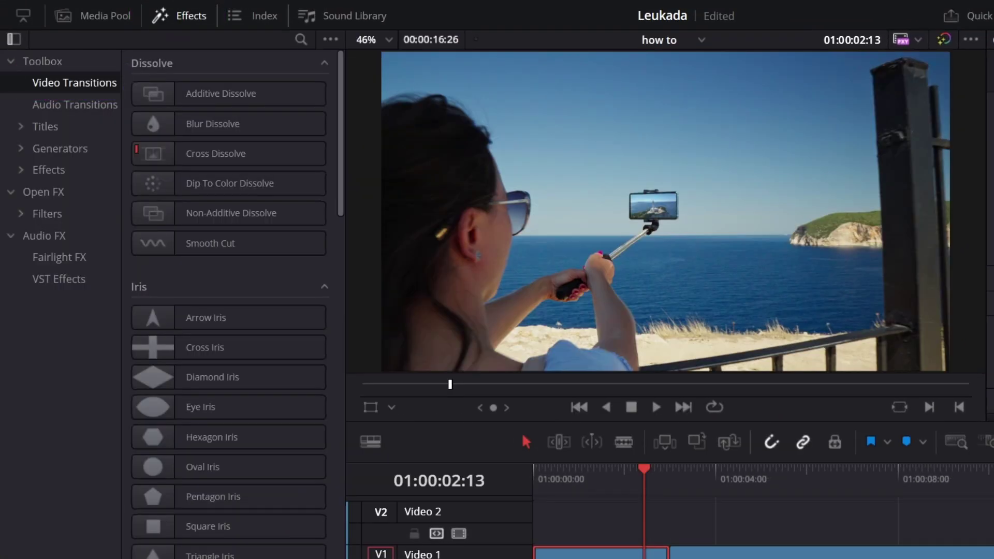
Step: Search the video transitions for "zoom" and place Zoom In on the cut between Compound Clip 6 and DJI_0046.MP4
left_click(301, 40)
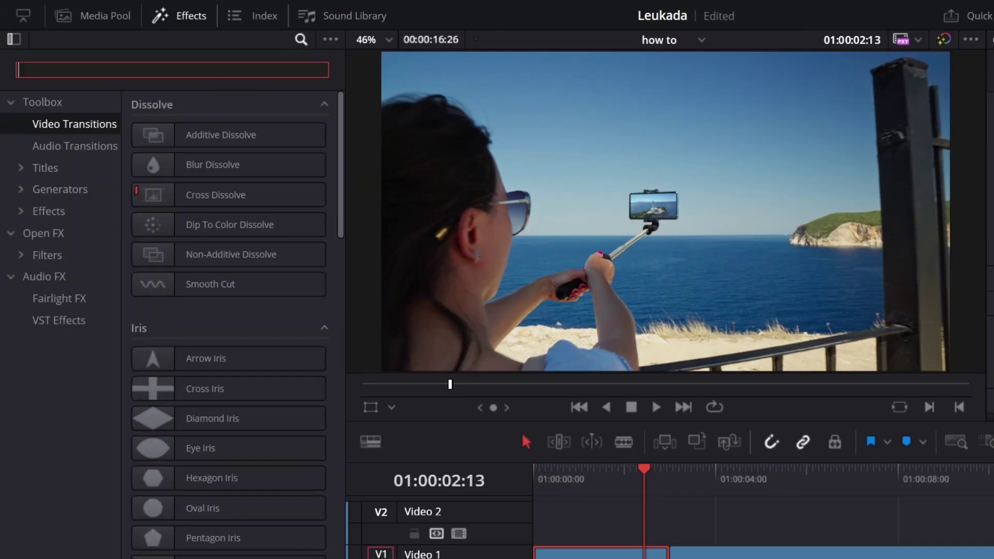
type("zoom")
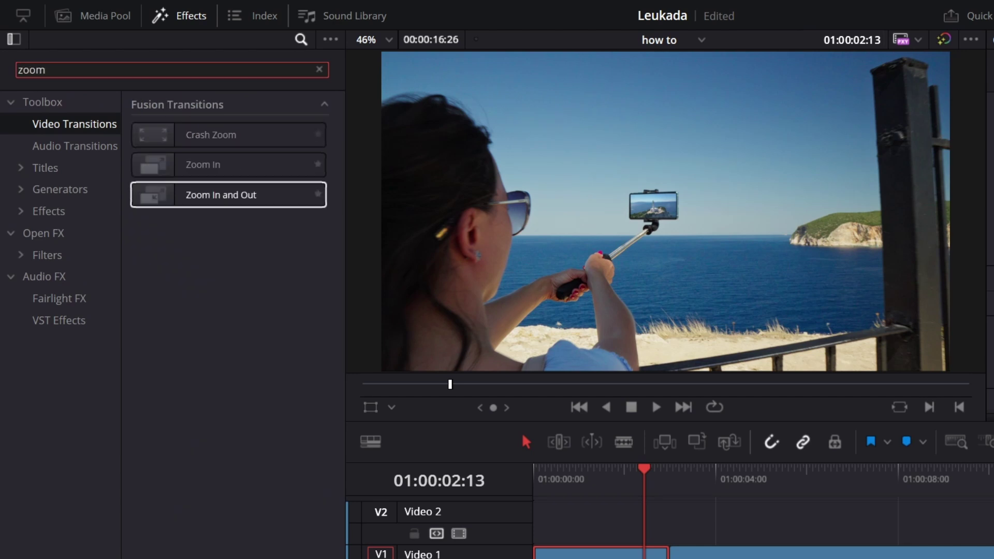
left_click_drag(228, 164, 706, 540)
left_click_drag(706, 391, 704, 396)
scroll(688, 406, "up", 5)
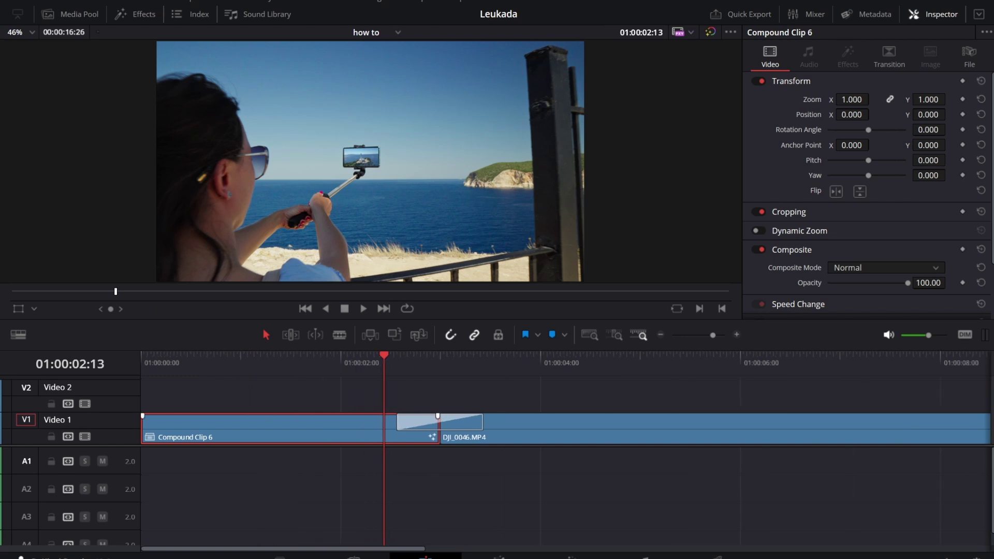
Step: At 01:00:03:00, set the Zoom In transition's Zoom Scale to 17.216 and Zoom Center to X 0.515, Y 0.539, and enable Motion Blur
key("space")
left_click(440, 422)
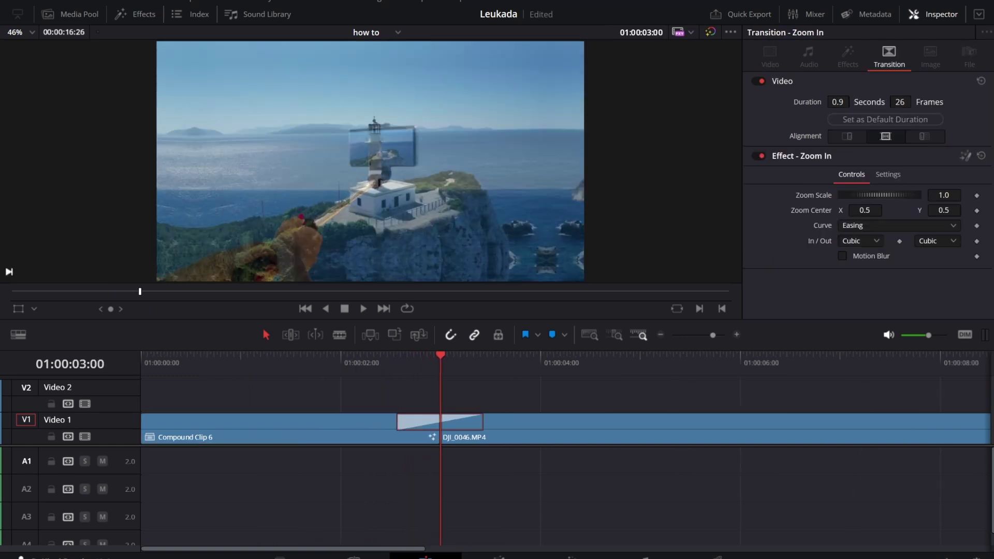
left_click_drag(943, 194, 967, 195)
left_click_drag(864, 210, 872, 210)
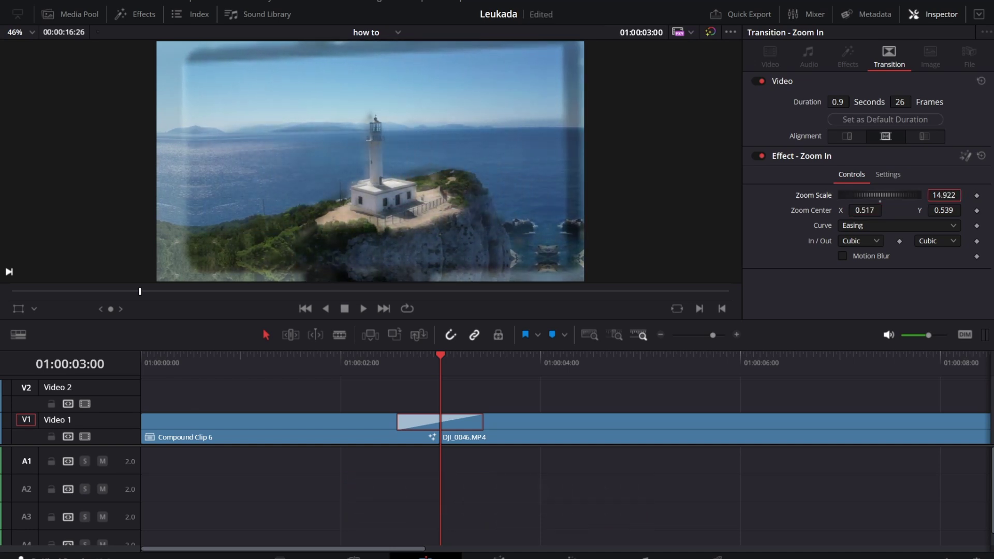
left_click_drag(944, 195, 956, 195)
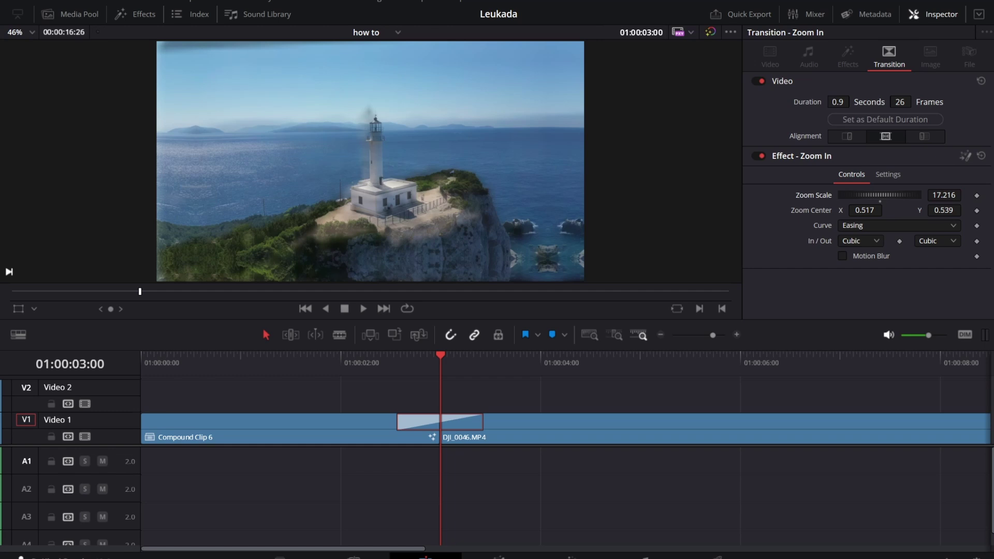
left_click_drag(864, 211, 863, 210)
left_click(867, 258)
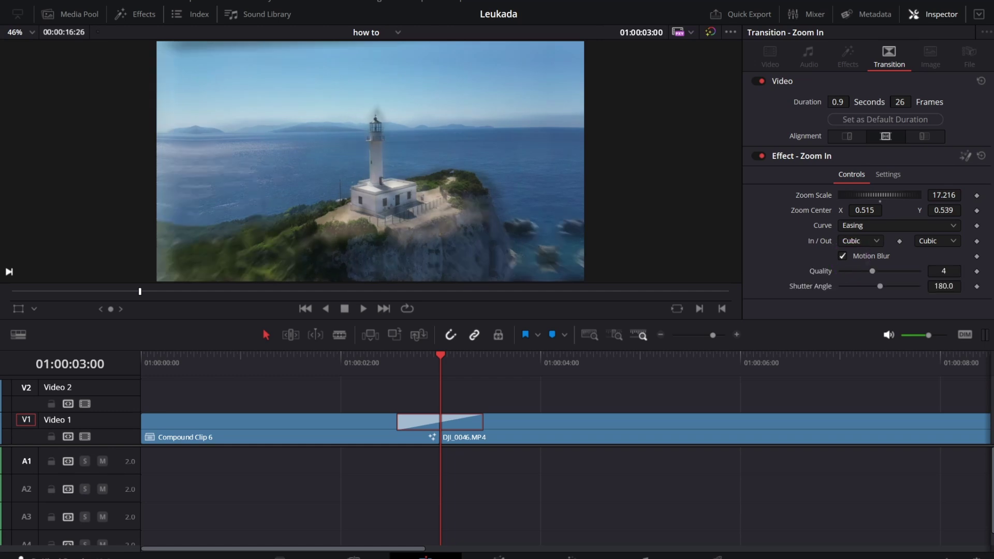